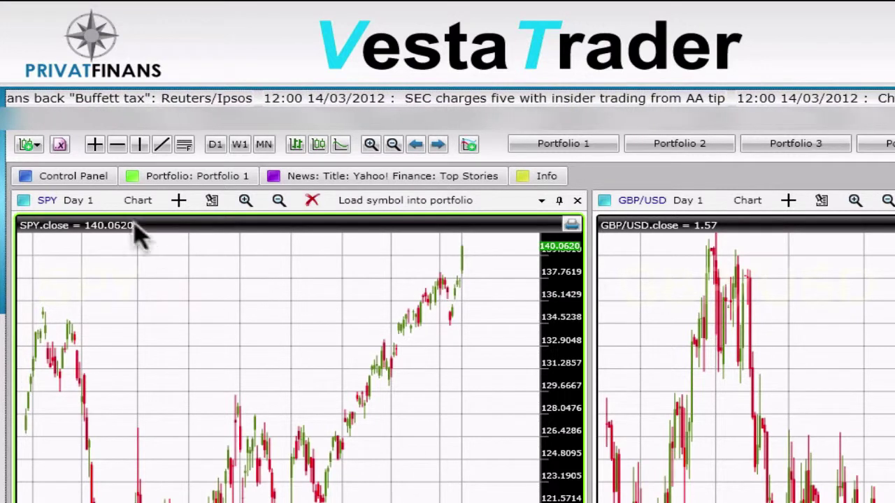
# Step: Show the MAJORS/MINORS list of currency pairs available for a new chart
pyautogui.click(35, 145)
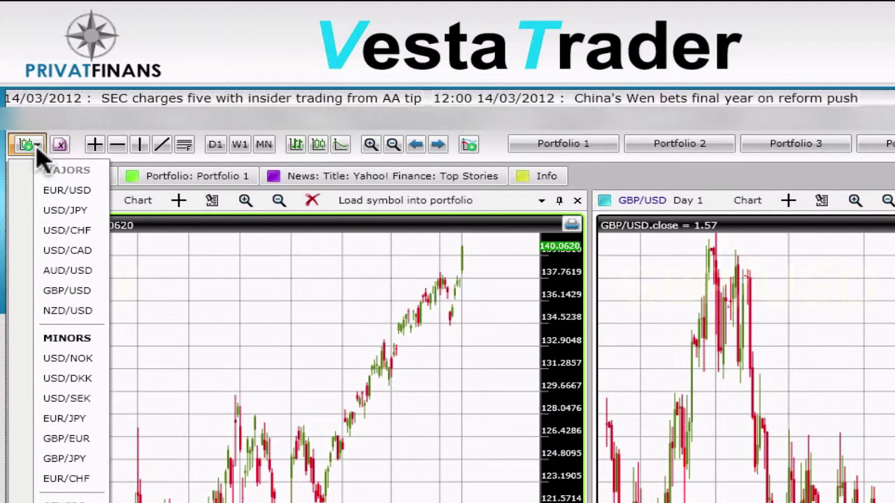
pyautogui.click(70, 194)
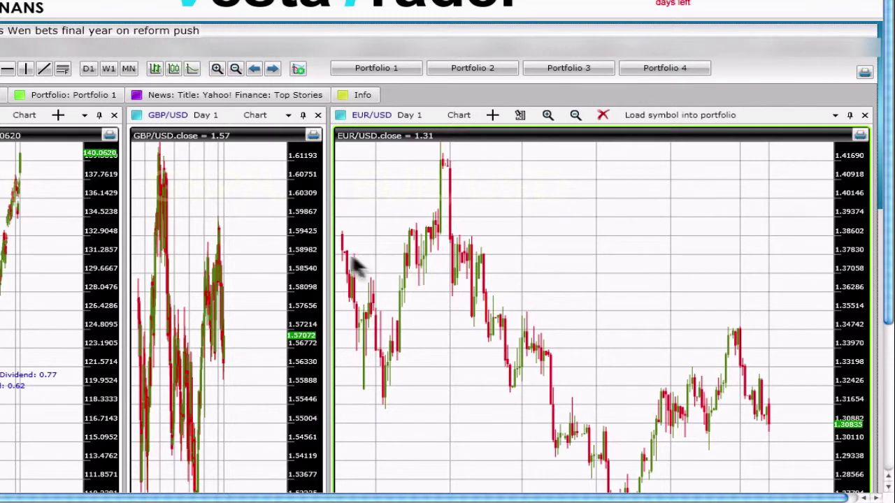
pyautogui.moveTo(328, 252)
pyautogui.mouseDown()
pyautogui.moveTo(279, 259)
pyautogui.moveTo(314, 259)
pyautogui.mouseUp()
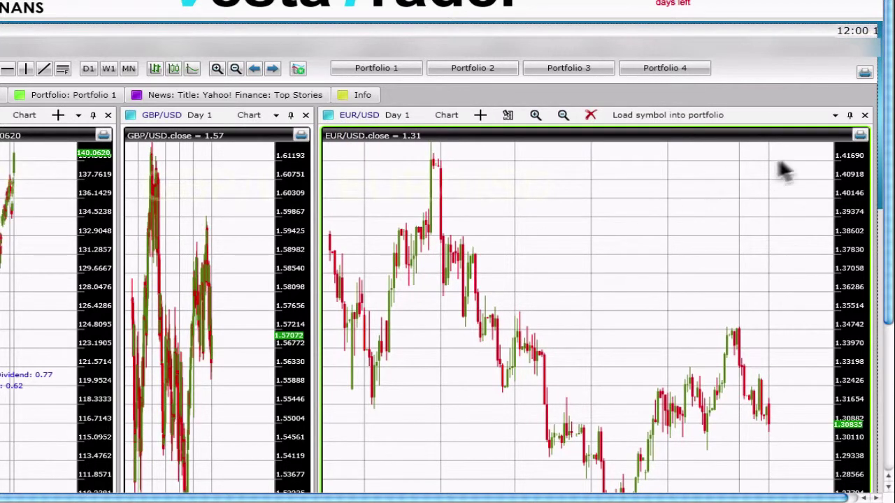
pyautogui.click(865, 115)
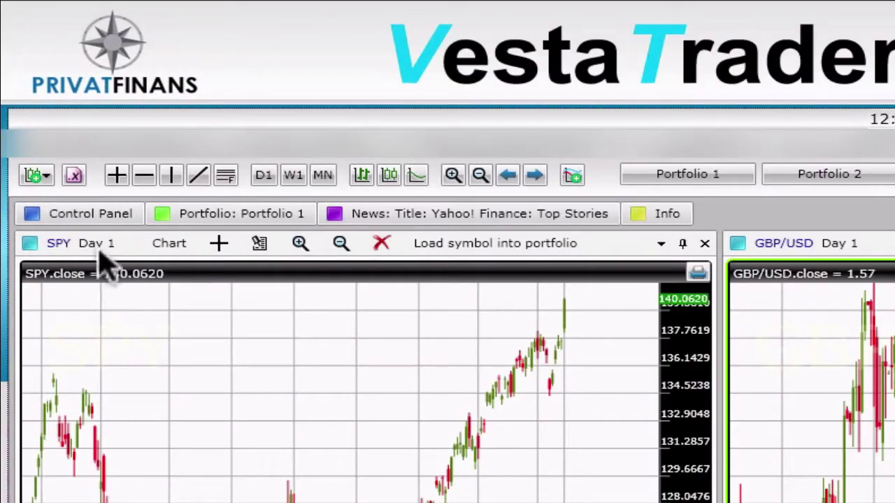
pyautogui.click(75, 176)
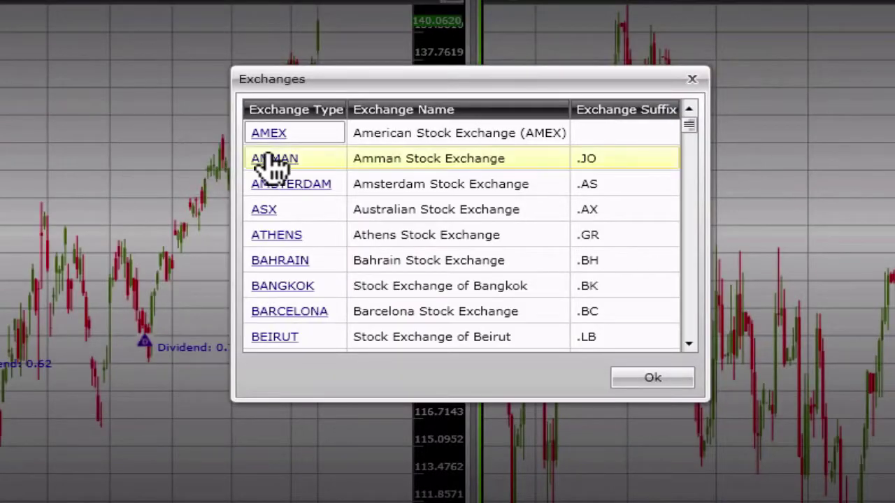
pyautogui.click(272, 190)
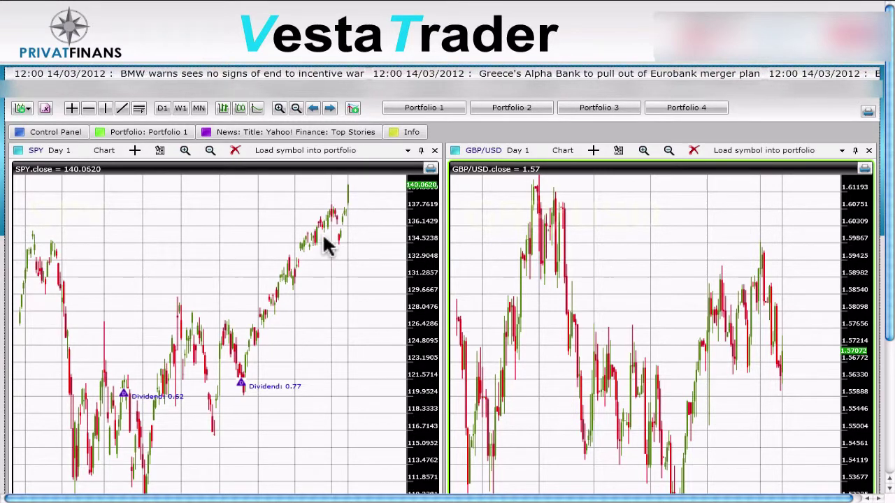
# Step: Close the GBP/USD chart pane so the SPY daily chart fills Portfolio 1
pyautogui.click(869, 150)
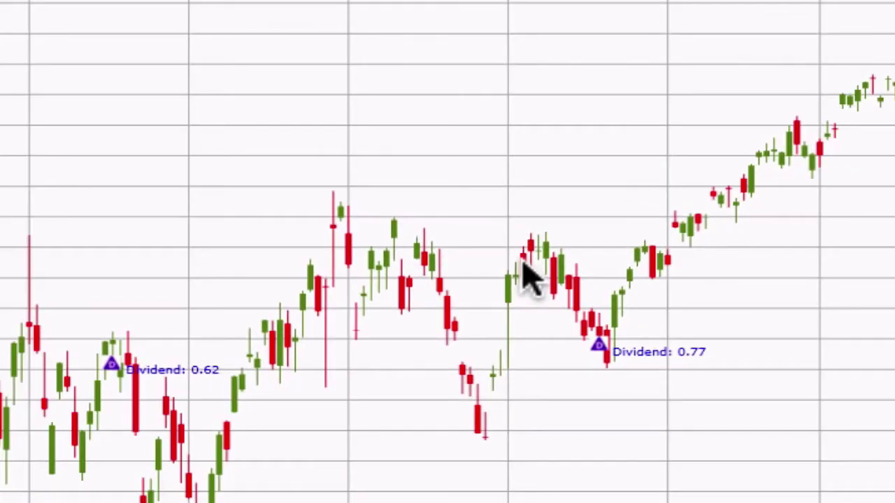
pyautogui.moveTo(493, 344)
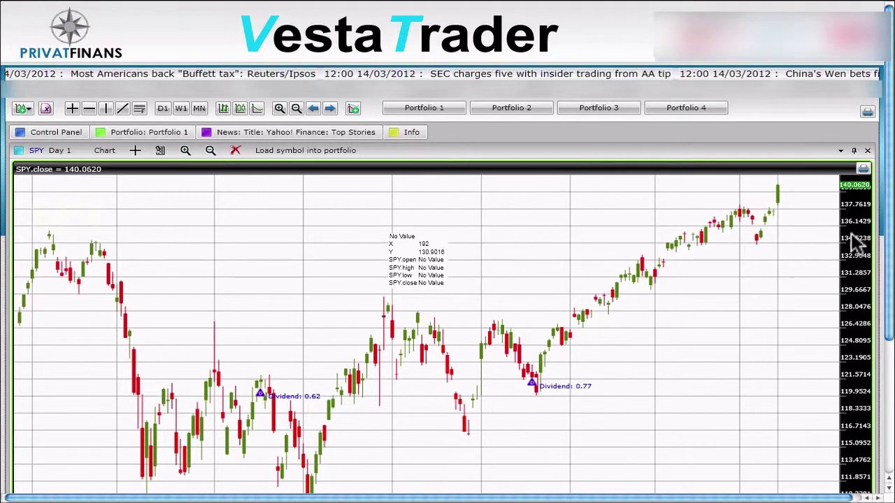
# Step: Stretch the SPY price axis to make the candles taller, then bring up the Chart menu
pyautogui.moveTo(851, 222)
pyautogui.mouseDown()
pyautogui.moveTo(849, 235)
pyautogui.moveTo(852, 222)
pyautogui.mouseUp()
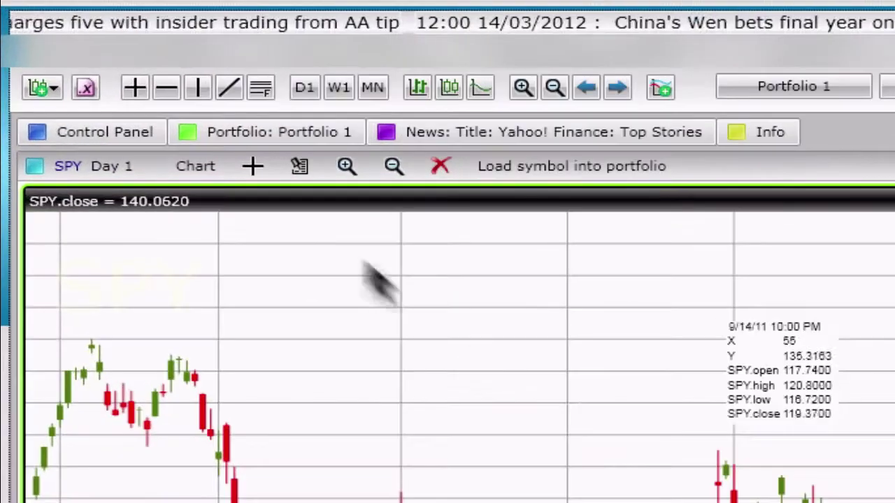
pyautogui.click(196, 166)
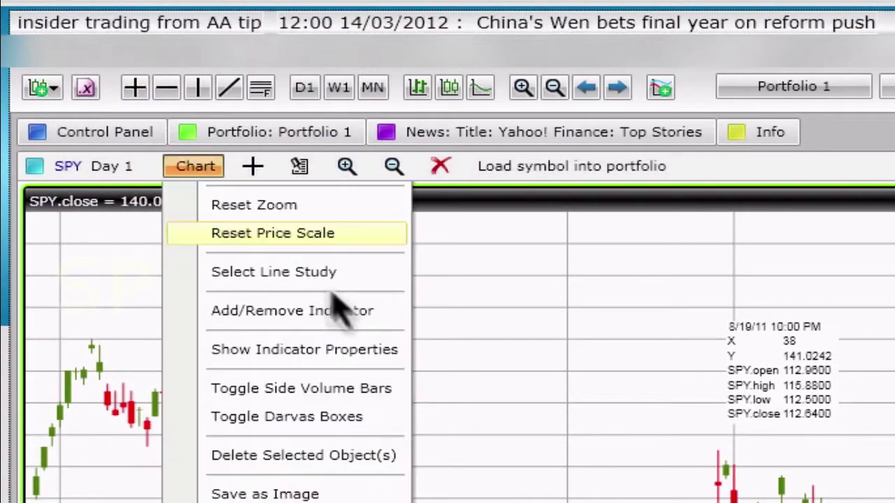
pyautogui.click(590, 473)
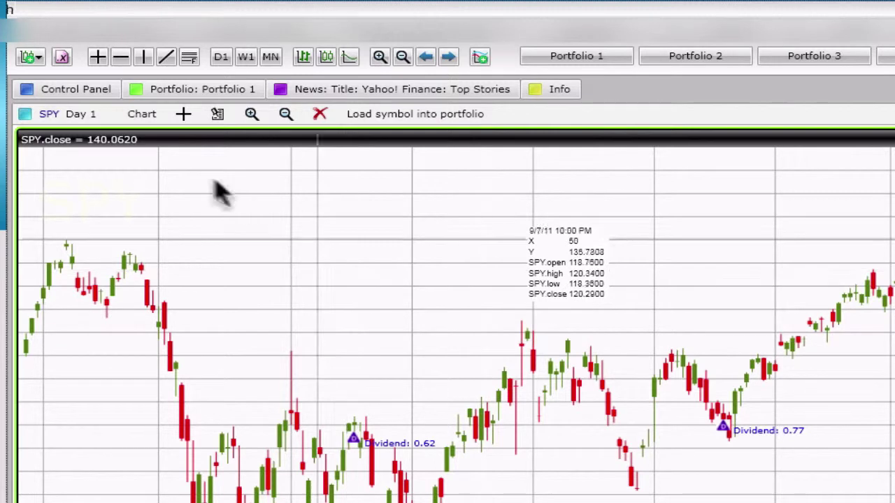
pyautogui.click(142, 114)
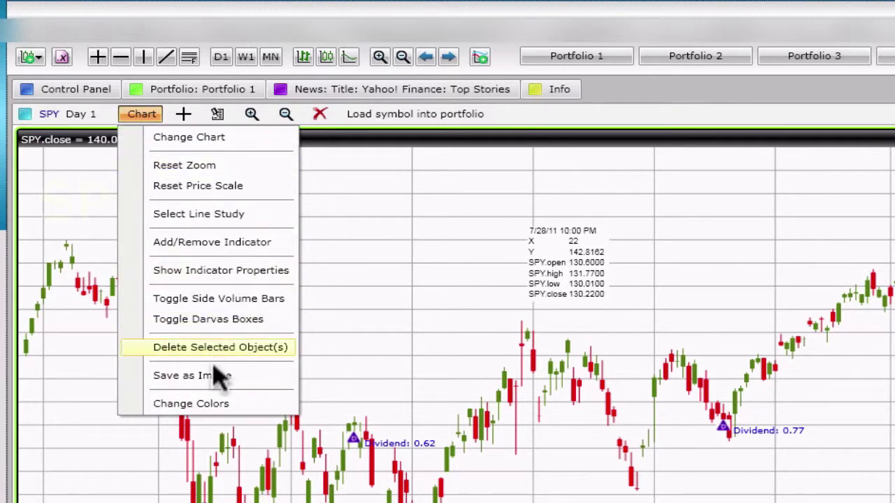
# Step: Set the crosshair colour to red and apply it to all charts
pyautogui.click(210, 408)
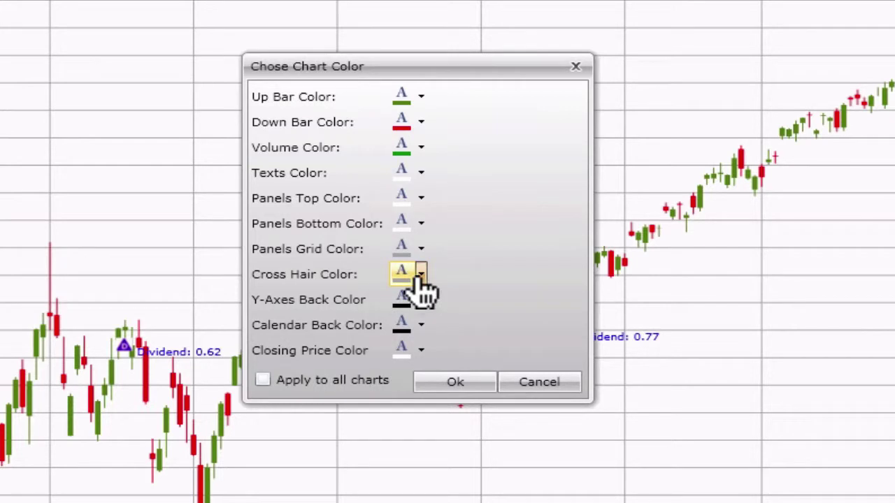
pyautogui.click(421, 277)
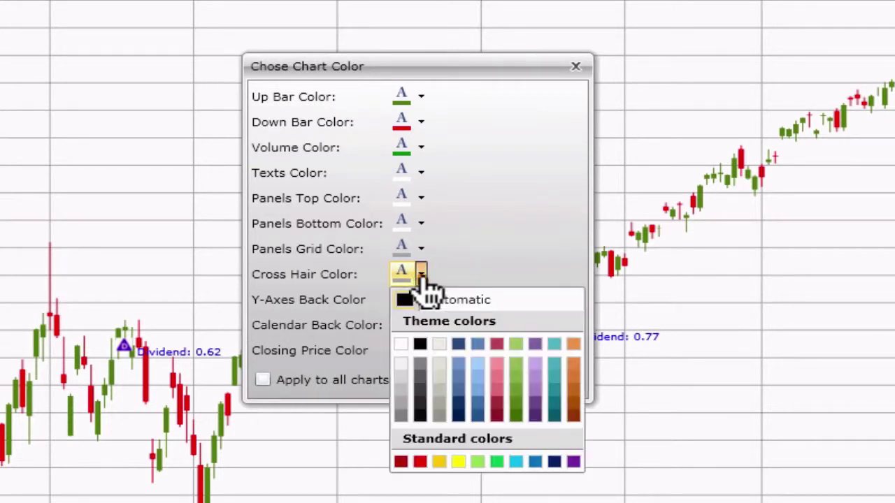
pyautogui.click(420, 461)
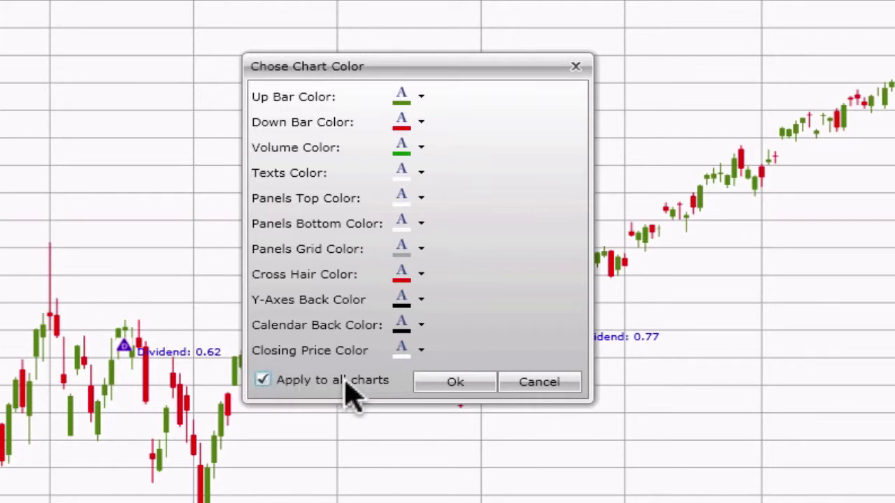
pyautogui.click(436, 385)
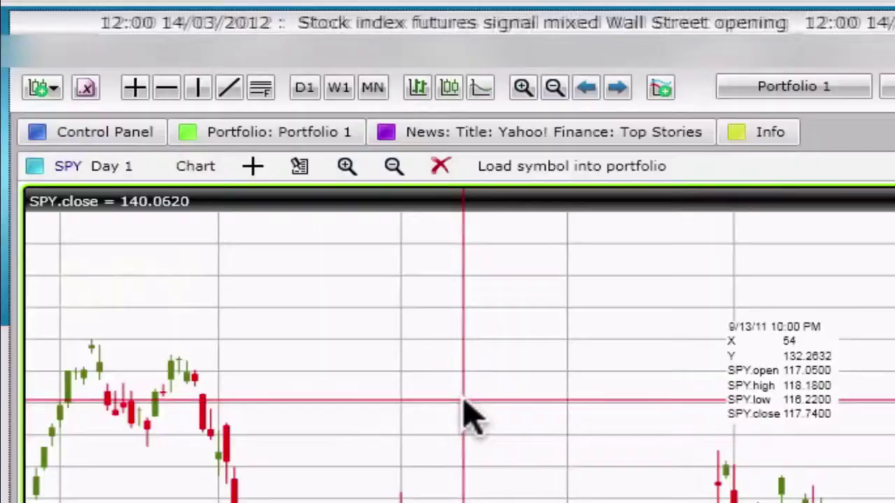
# Step: Remove the selected chart object, then place a horizontal price line and move it to about 121.71
pyautogui.click(440, 171)
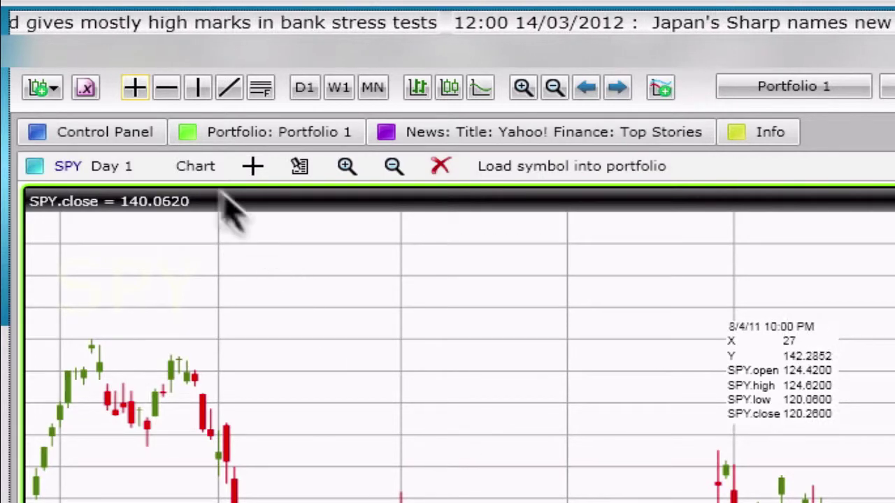
pyautogui.click(196, 166)
pyautogui.click(168, 90)
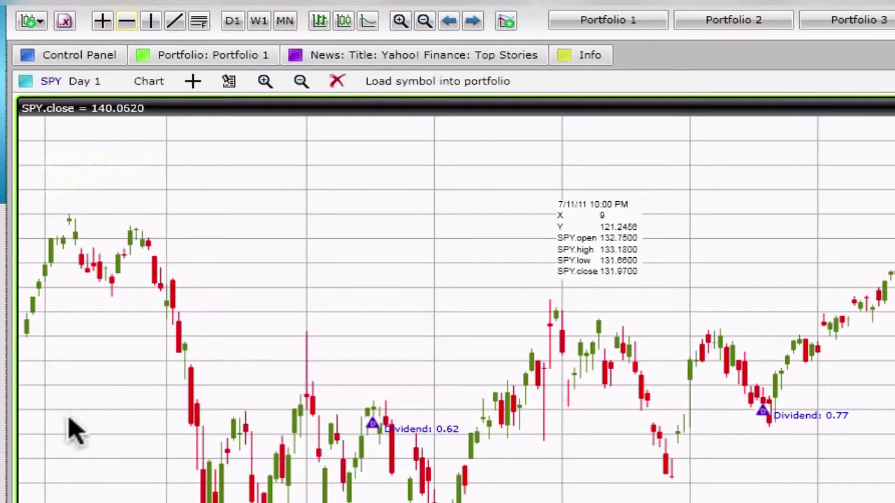
pyautogui.click(57, 408)
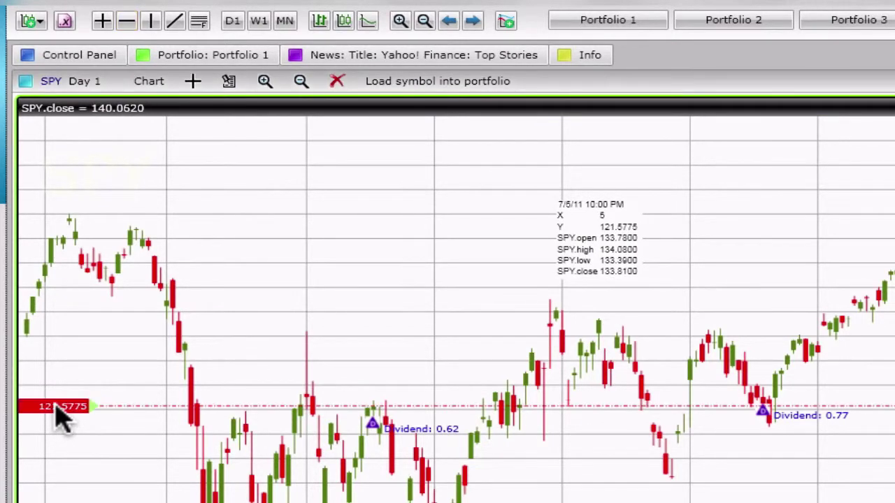
pyautogui.click(576, 407)
pyautogui.moveTo(611, 406); pyautogui.dragTo(635, 412)
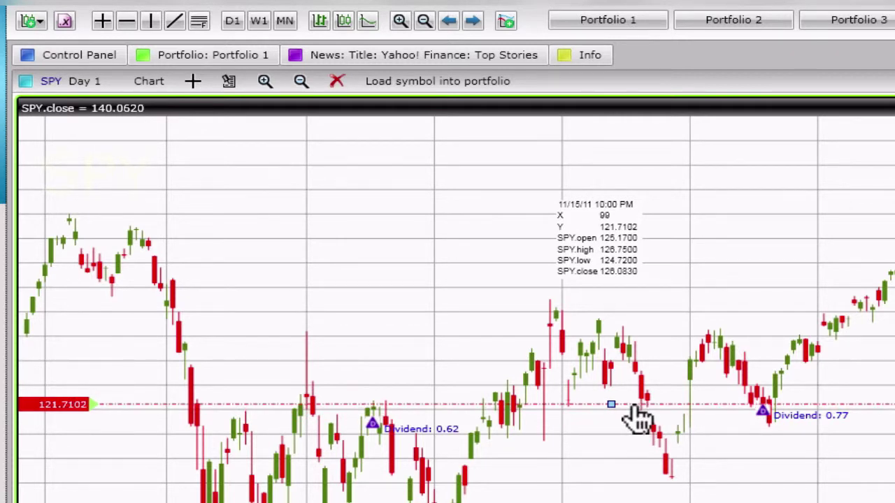
# Step: Place a vertical date line at 10/17/11 and draw a rising trend line from an earlier low
pyautogui.click(153, 27)
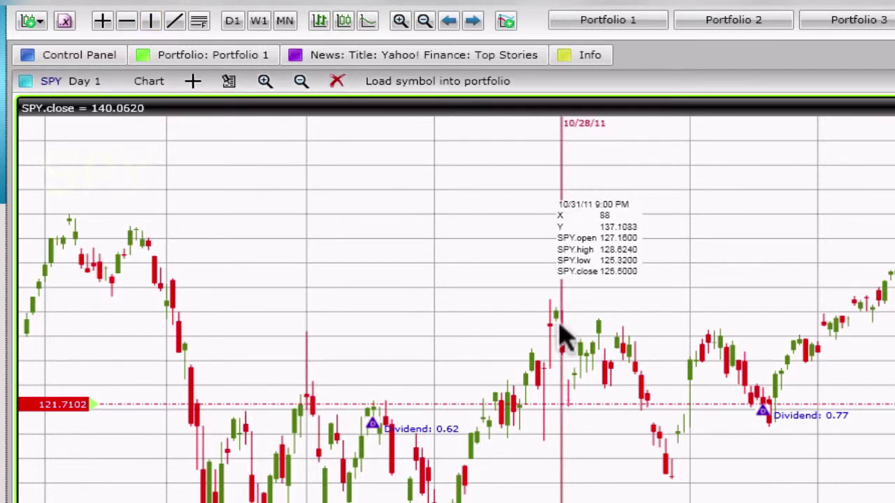
pyautogui.moveTo(563, 380); pyautogui.dragTo(509, 392)
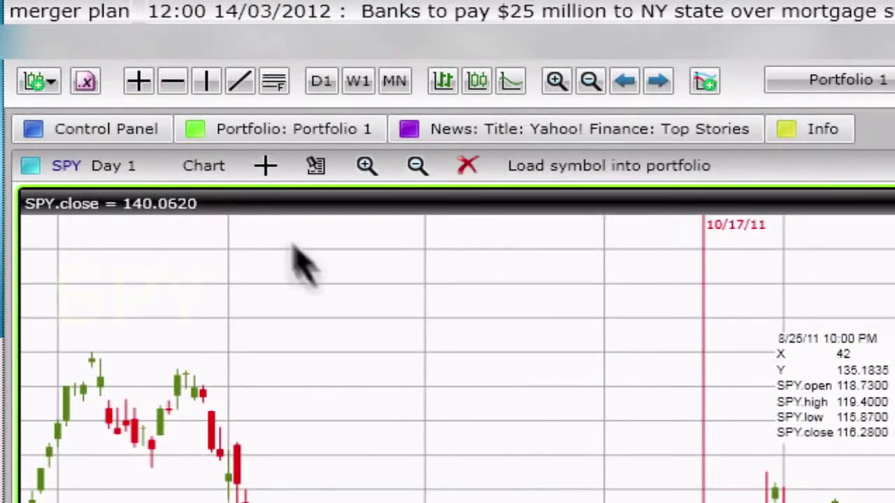
pyautogui.click(240, 81)
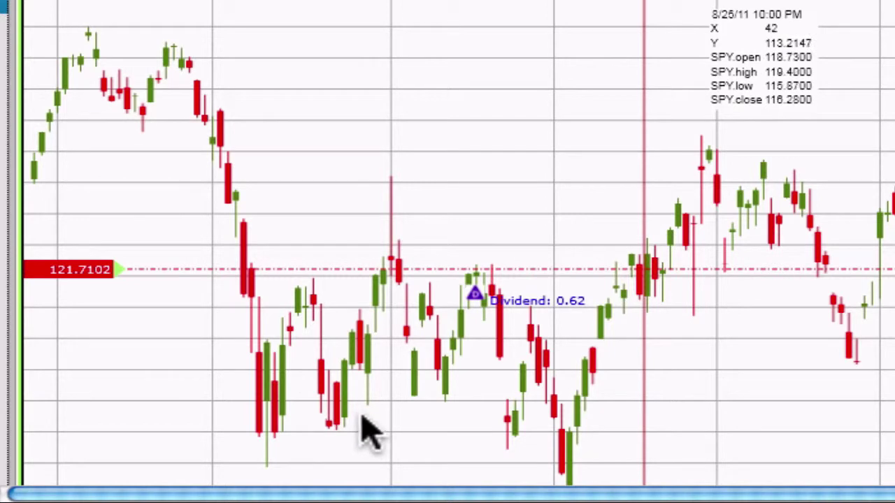
pyautogui.click(325, 420)
pyautogui.click(638, 273)
# Step: Shift the trend line, then draw a Fibonacci retracement from the 43.82 low up to 53.17
pyautogui.moveTo(491, 344); pyautogui.dragTo(650, 290)
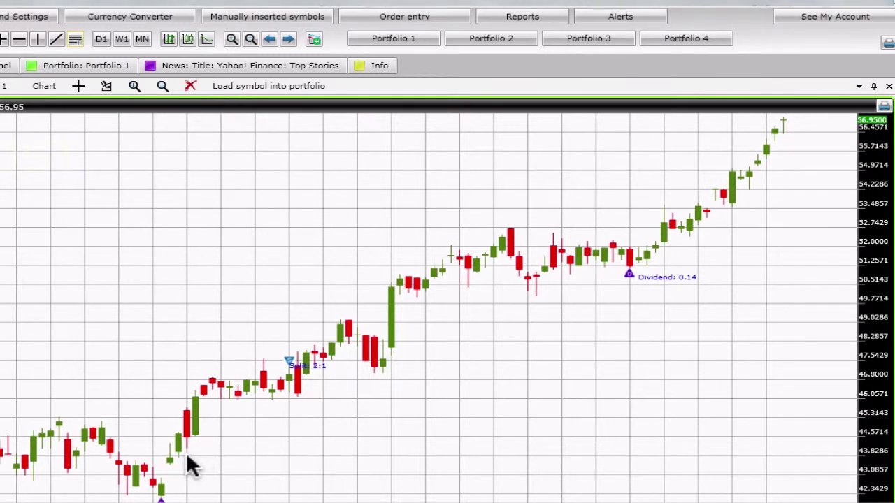
pyautogui.click(187, 455)
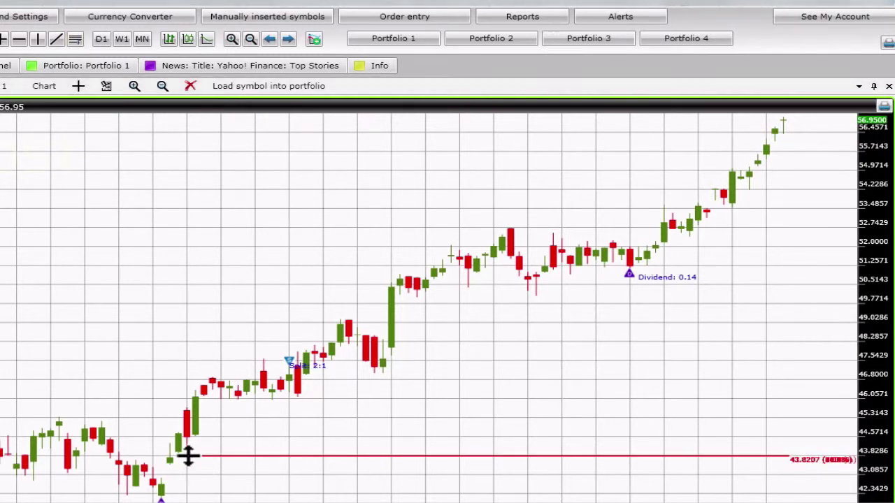
pyautogui.moveTo(188, 455)
pyautogui.mouseDown()
pyautogui.moveTo(188, 215)
pyautogui.moveTo(384, 208)
pyautogui.moveTo(469, 245)
pyautogui.moveTo(461, 242)
pyautogui.mouseUp()
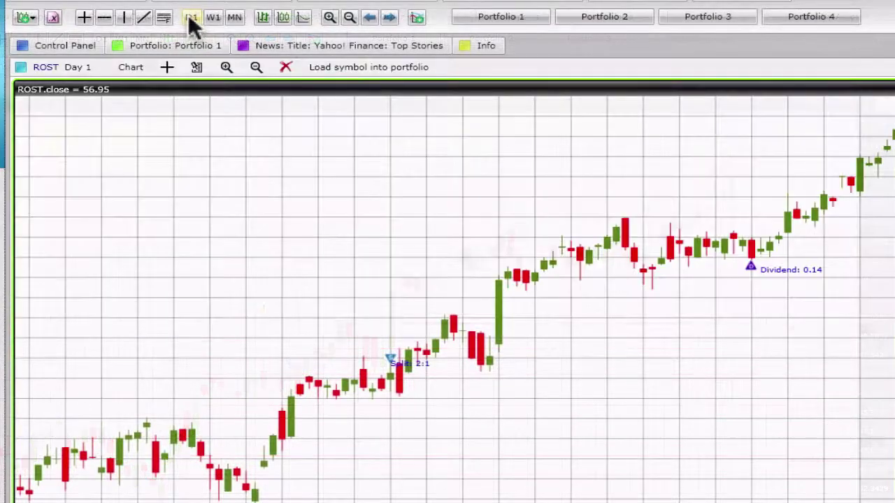
# Step: Switch ROST from daily through weekly to monthly candles, trying OHLC bars before returning to candlesticks
pyautogui.click(192, 18)
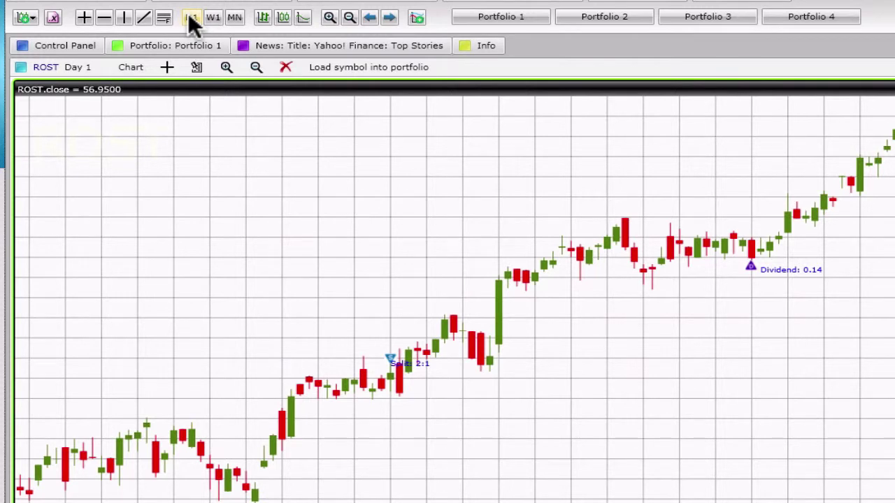
pyautogui.click(213, 20)
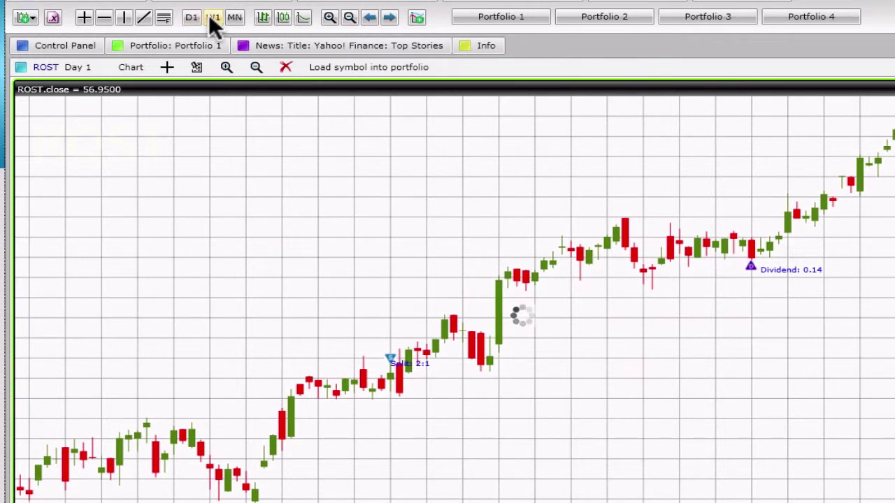
pyautogui.click(235, 20)
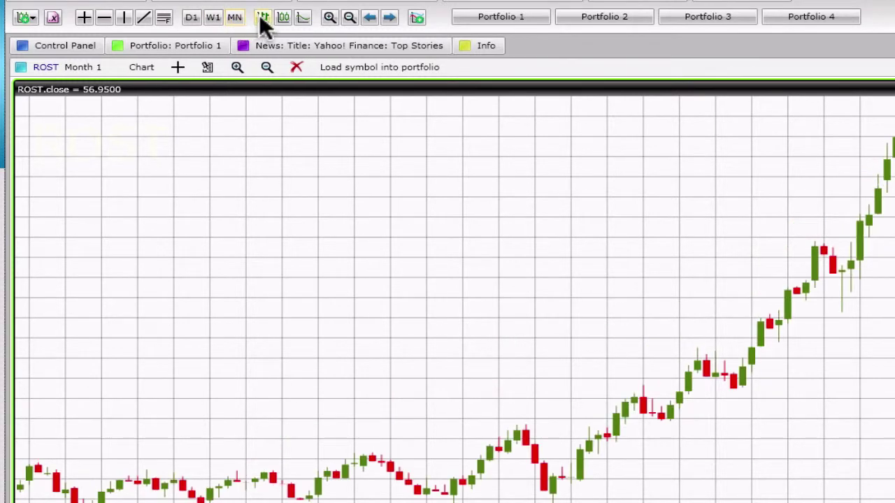
pyautogui.click(263, 18)
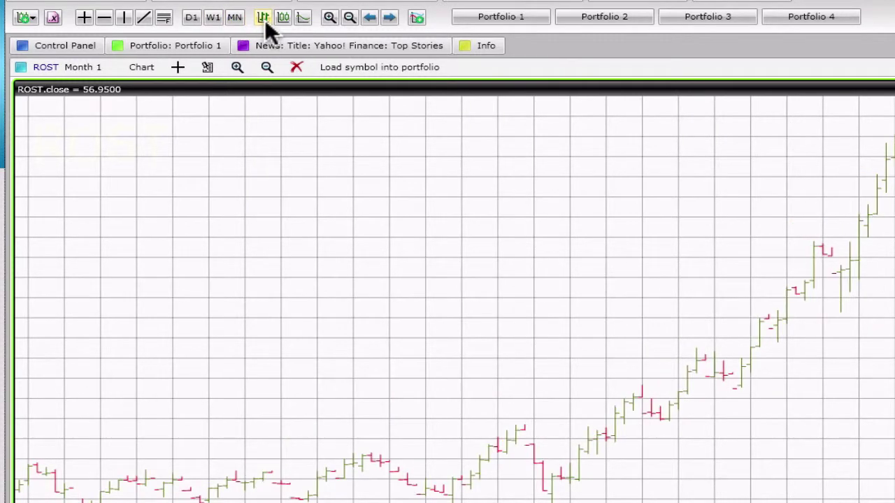
pyautogui.click(284, 18)
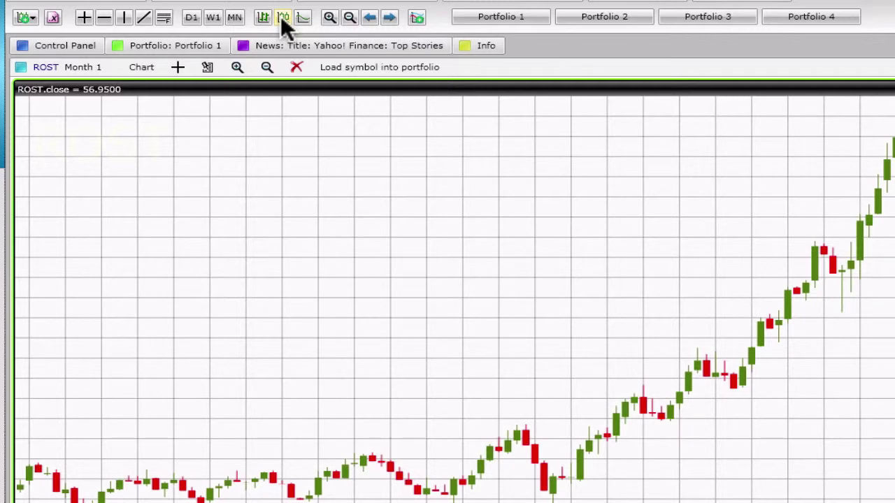
# Step: Zoom and pan the monthly chart so its history reaches back to 2004
pyautogui.click(330, 18)
pyautogui.click(329, 18)
pyautogui.click(348, 18)
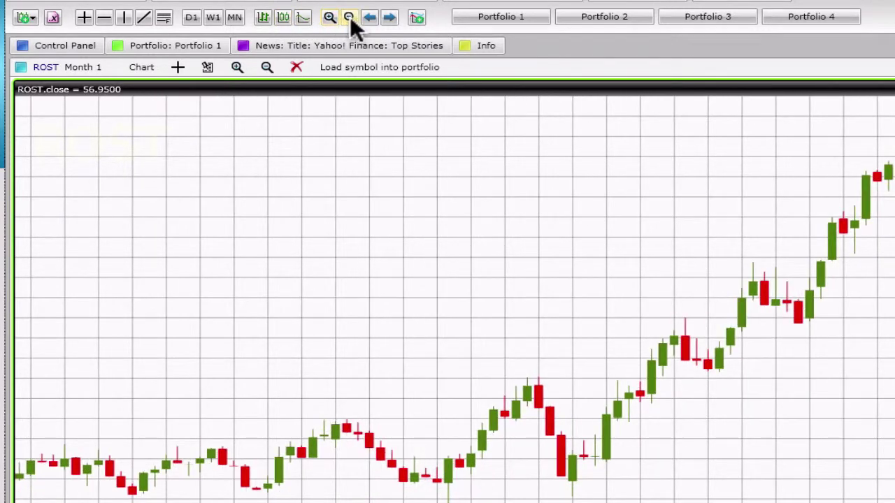
pyautogui.click(348, 17)
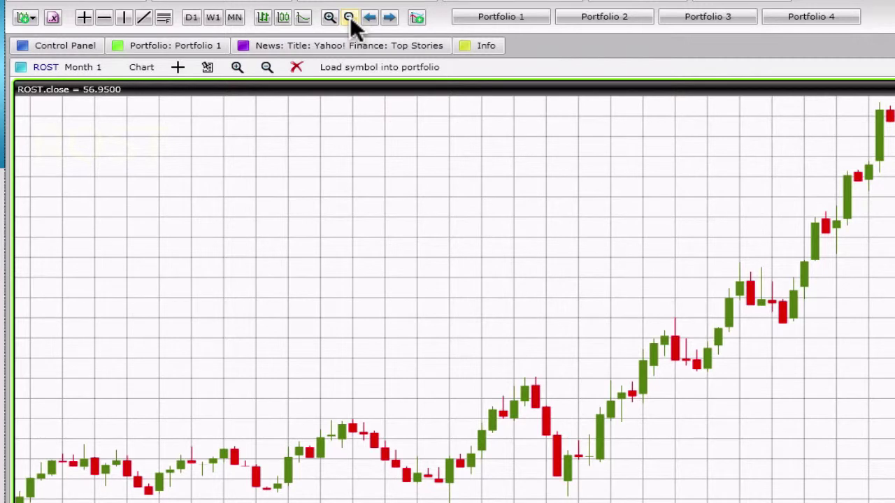
pyautogui.click(370, 19)
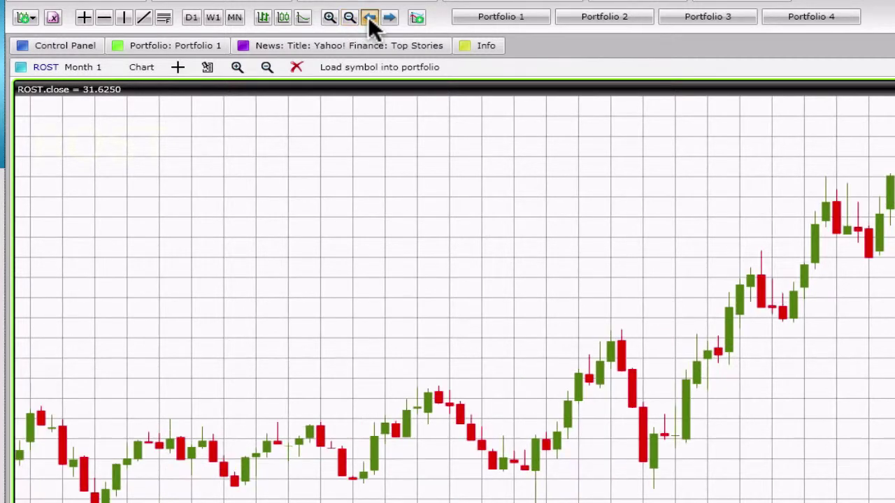
pyautogui.click(389, 19)
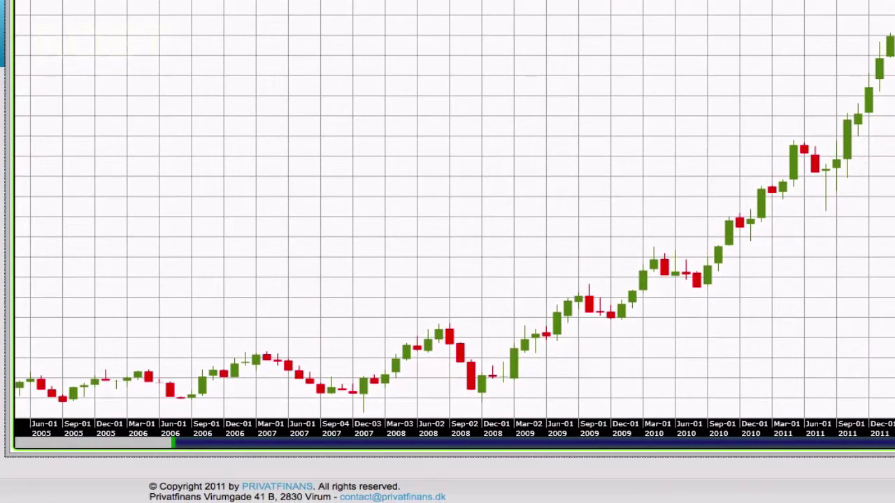
pyautogui.moveTo(849, 444)
pyautogui.mouseDown()
pyautogui.moveTo(721, 445)
pyautogui.moveTo(801, 446)
pyautogui.mouseUp()
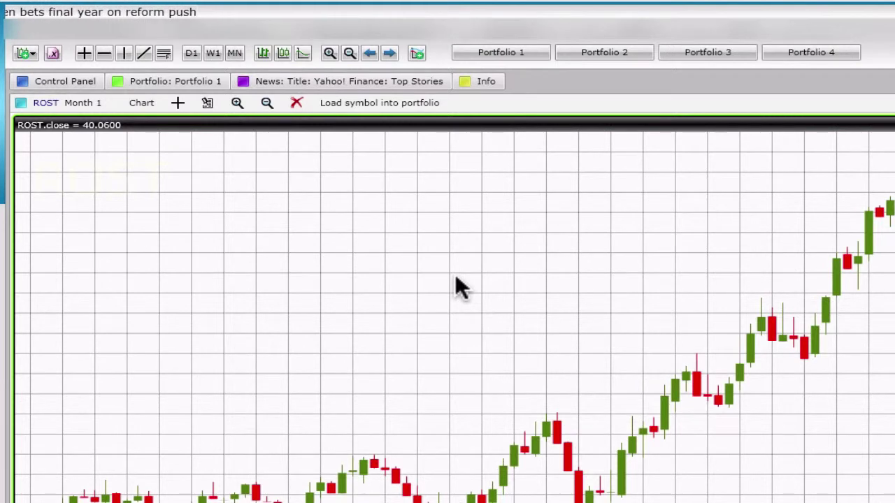
# Step: Add Bollinger Bands and Chaikin Money Flow to the ROST chart's indicators
pyautogui.click(417, 53)
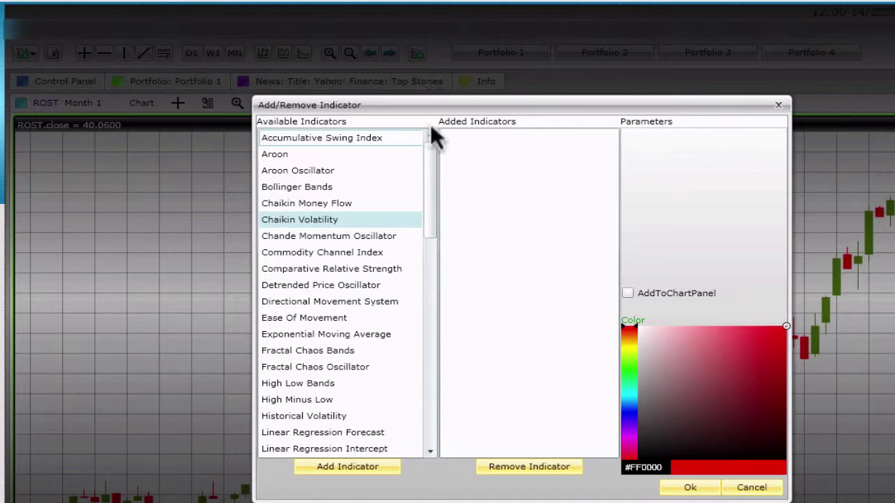
pyautogui.moveTo(431, 148)
pyautogui.mouseDown()
pyautogui.moveTo(430, 184)
pyautogui.moveTo(431, 148)
pyautogui.mouseUp()
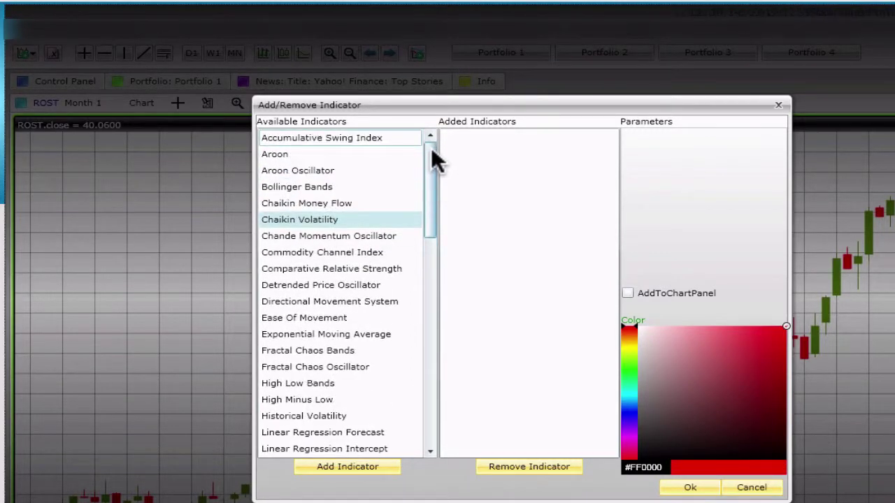
pyautogui.click(308, 190)
pyautogui.click(364, 470)
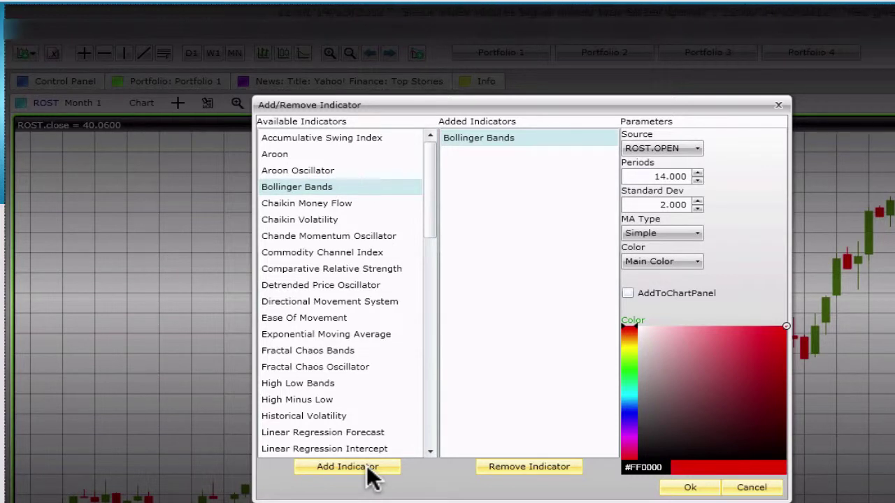
pyautogui.click(306, 207)
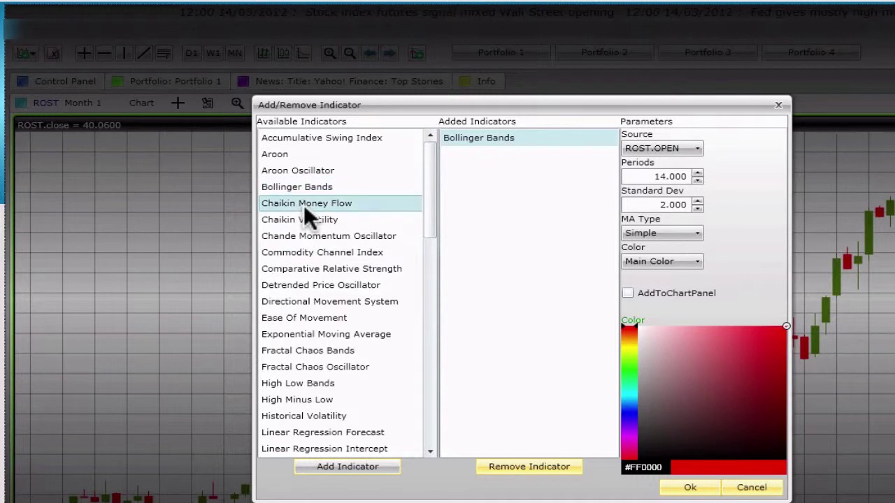
pyautogui.click(357, 468)
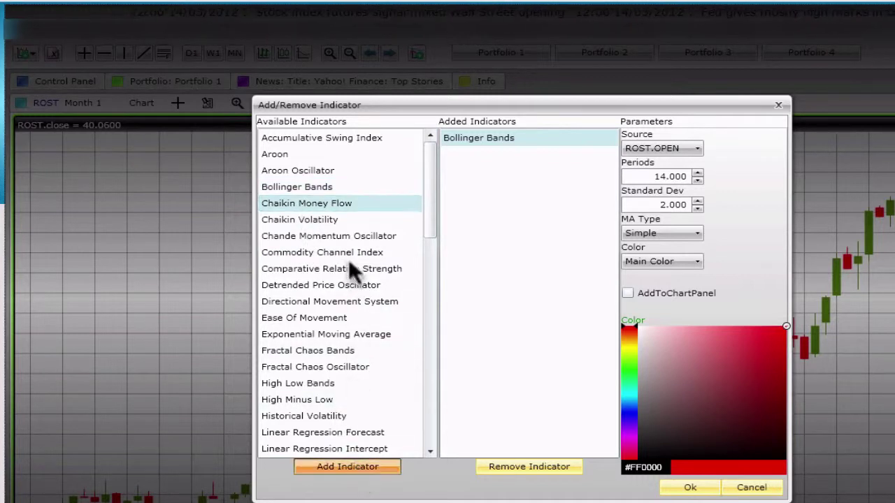
# Step: Add Chaikin Volatility, then remove it from the added indicators again
pyautogui.click(320, 221)
pyautogui.click(355, 467)
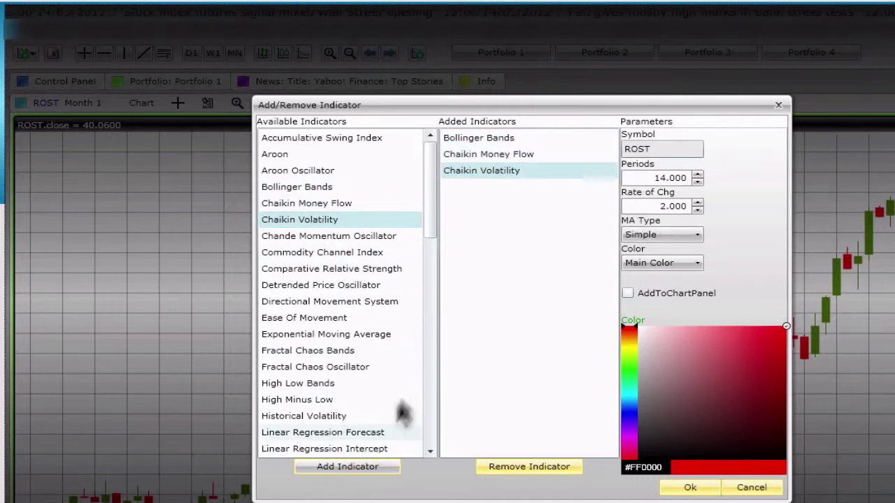
pyautogui.click(493, 172)
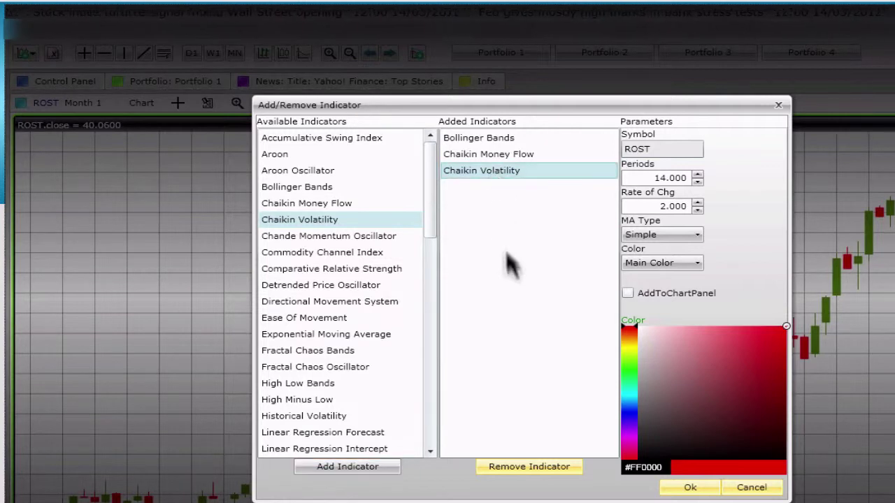
pyautogui.click(524, 470)
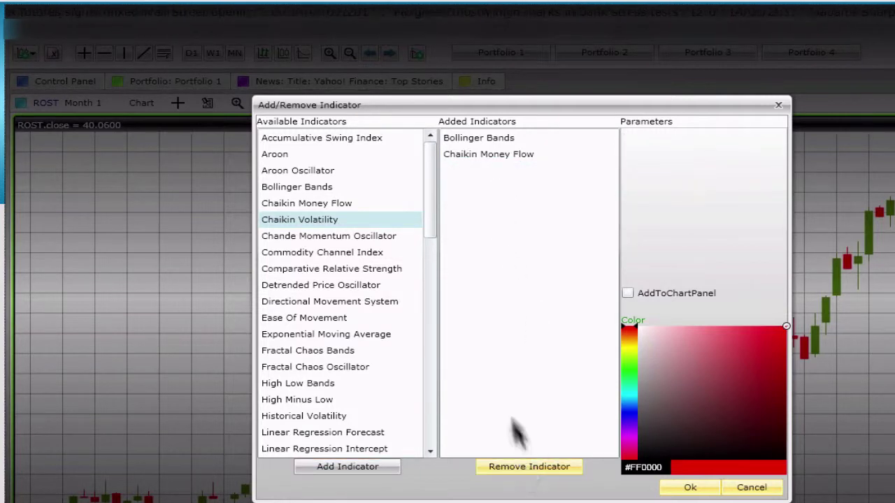
# Step: Put Bollinger Bands on the price panel, colour Chaikin Money Flow green, and confirm
pyautogui.click(474, 136)
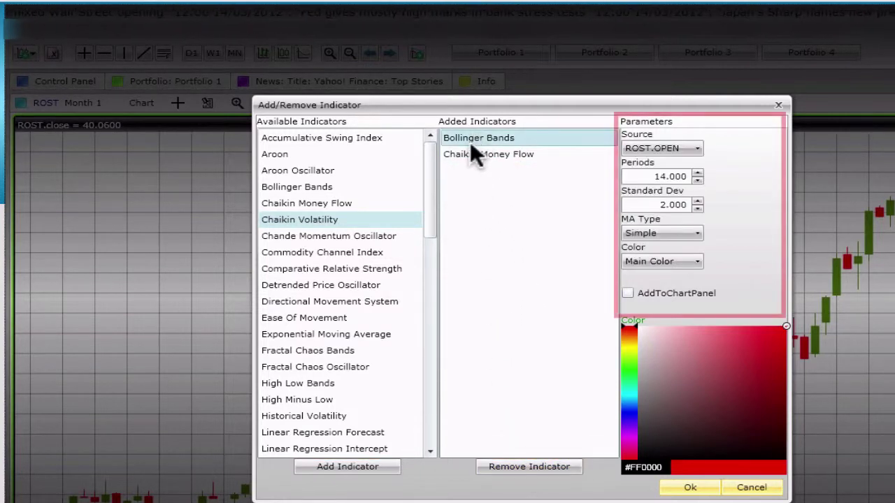
pyautogui.click(469, 153)
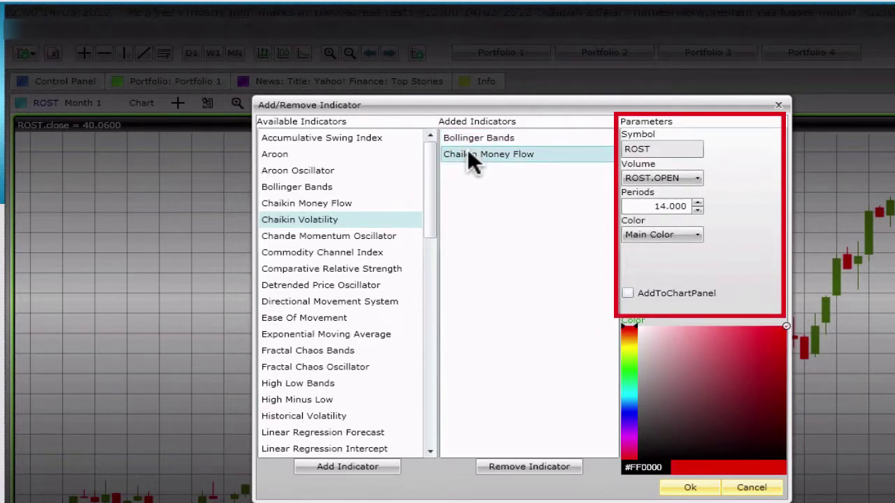
pyautogui.click(475, 139)
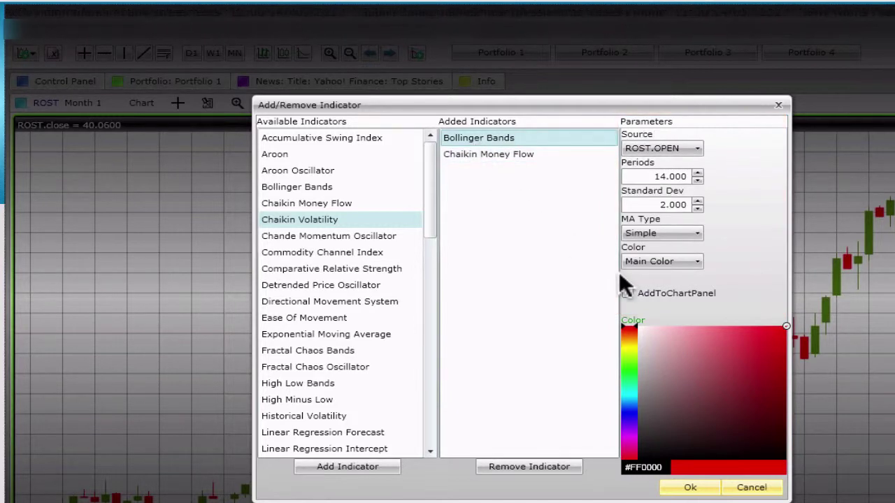
pyautogui.click(628, 294)
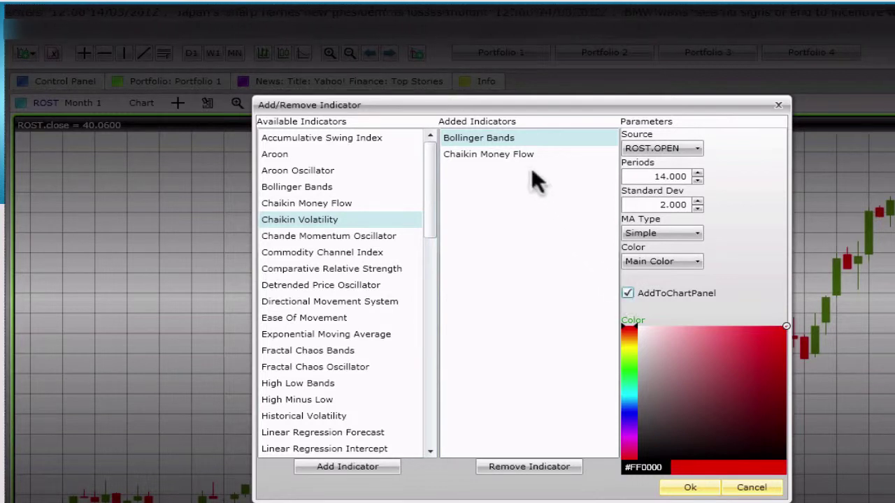
pyautogui.click(513, 152)
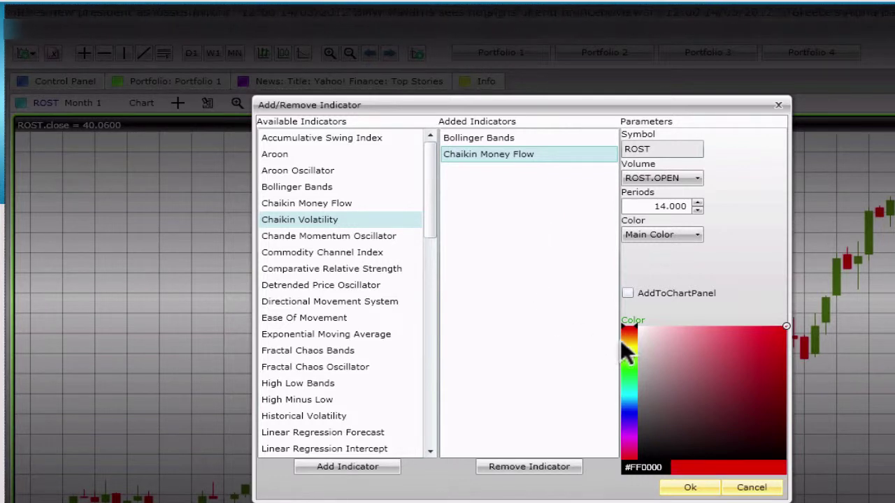
pyautogui.moveTo(629, 337); pyautogui.dragTo(630, 364)
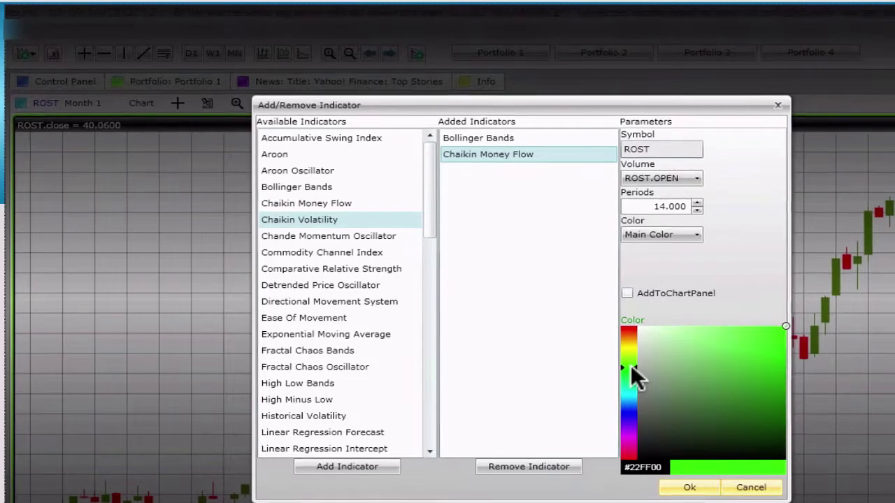
pyautogui.click(685, 487)
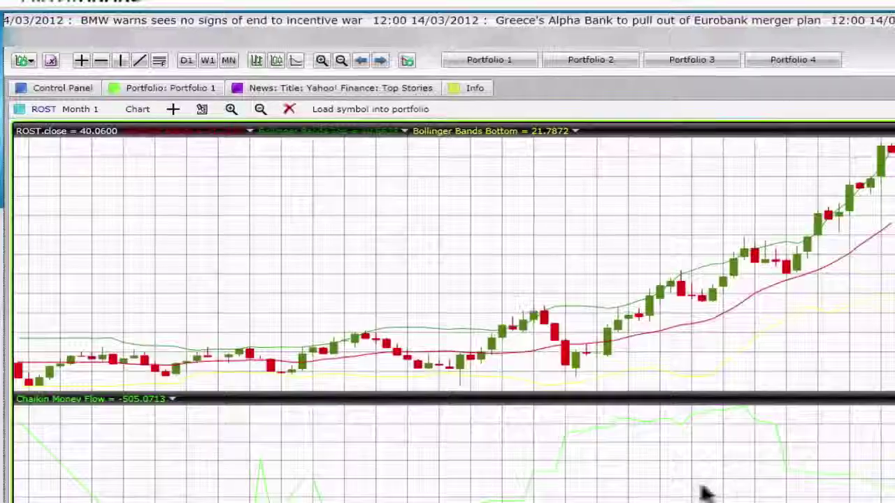